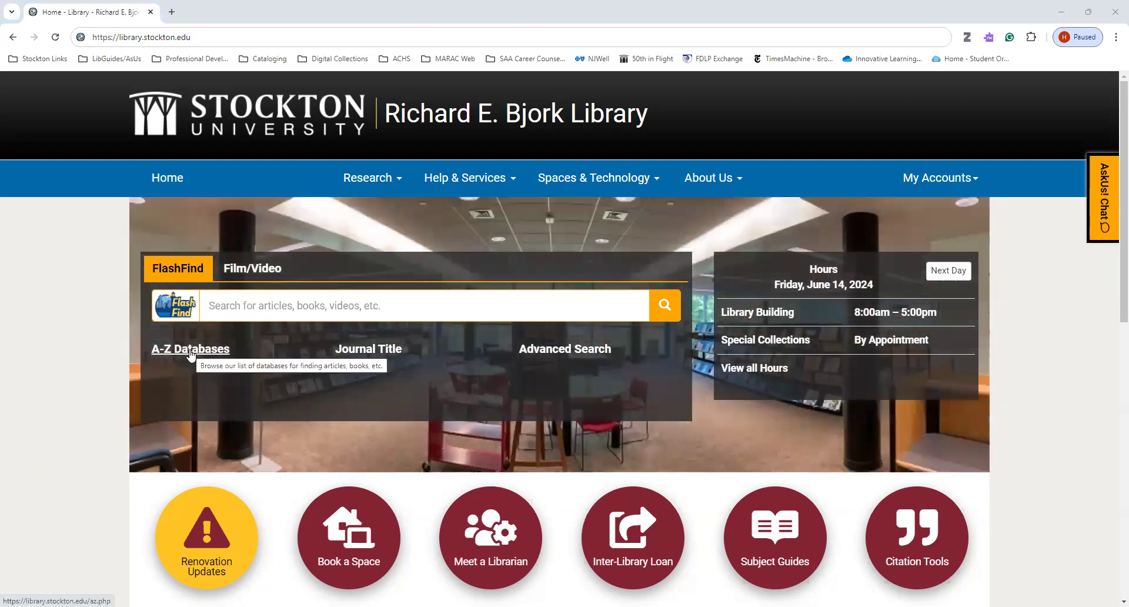
# From the A-Z Databases list filtered to W, open the 'Westlaw, Thomson Reuters' entry
pyautogui.click(191, 354)
pyautogui.scroll(-3, 643, 466)
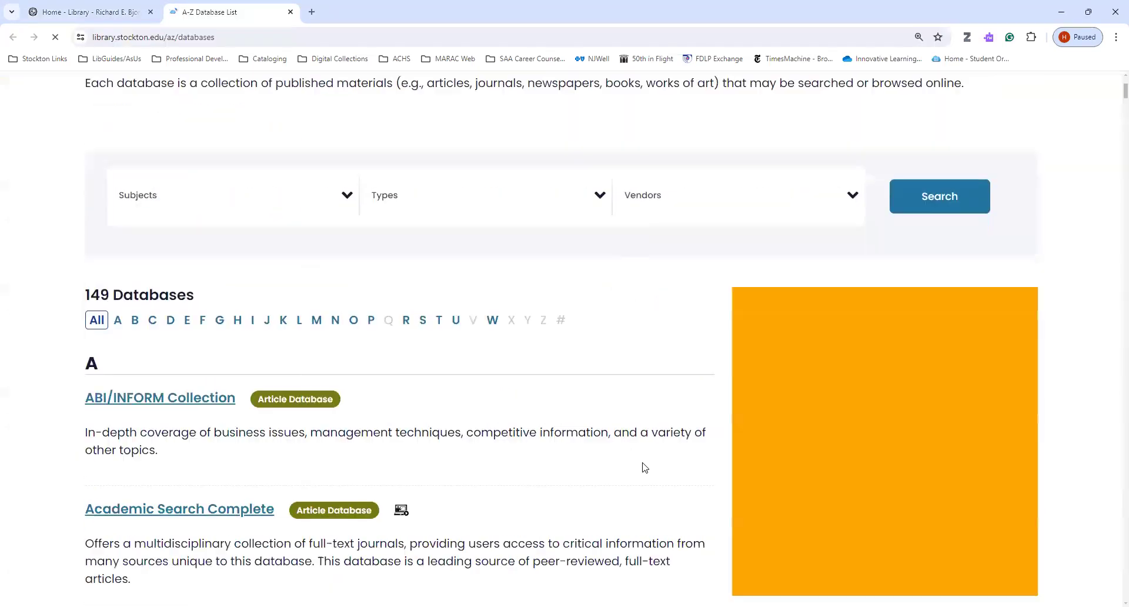
pyautogui.scroll(-3, 644, 466)
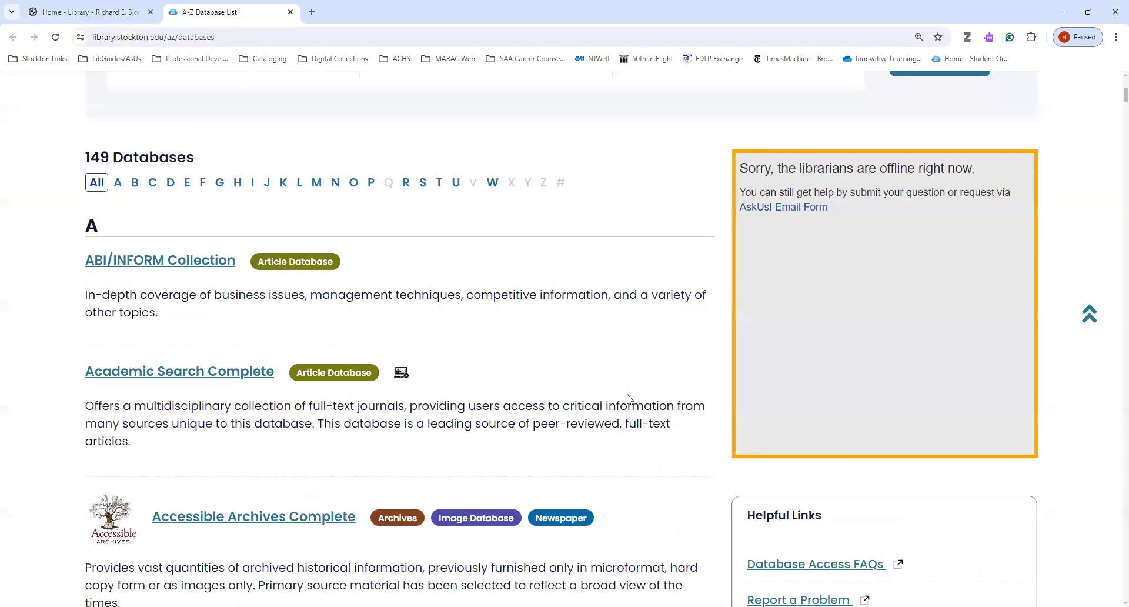
pyautogui.scroll(2, 609, 300)
pyautogui.scroll(1, 603, 277)
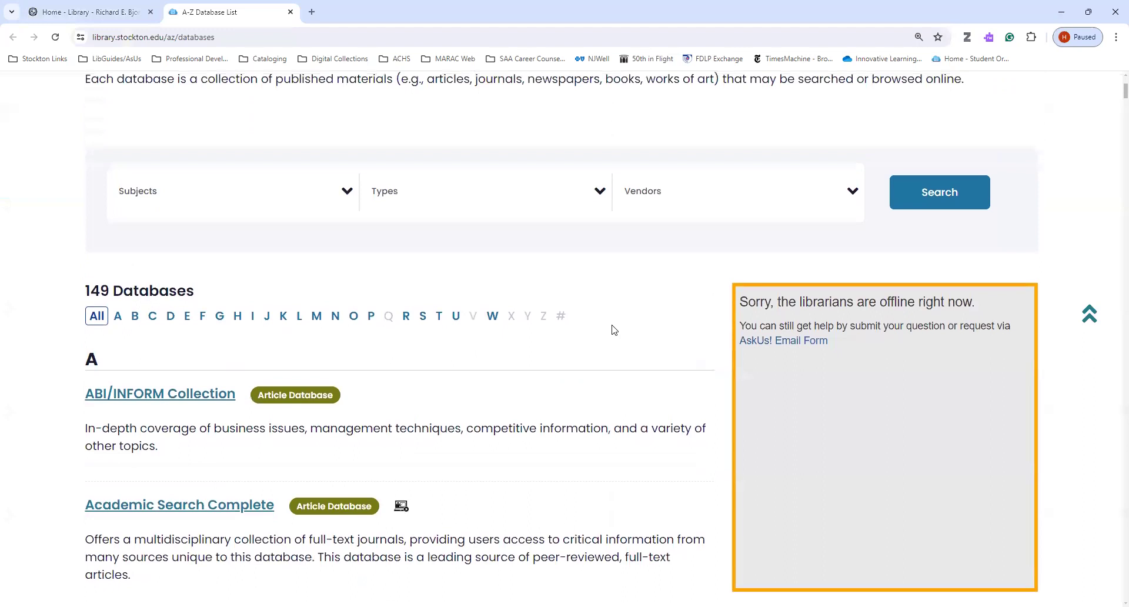
pyautogui.click(493, 318)
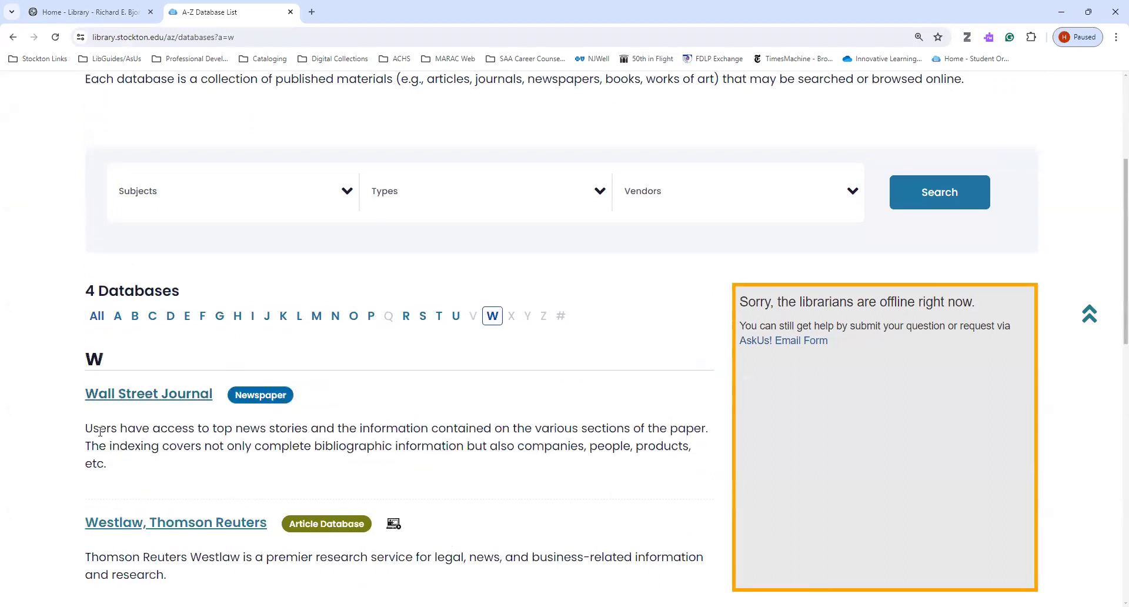
pyautogui.scroll(-2, 80, 456)
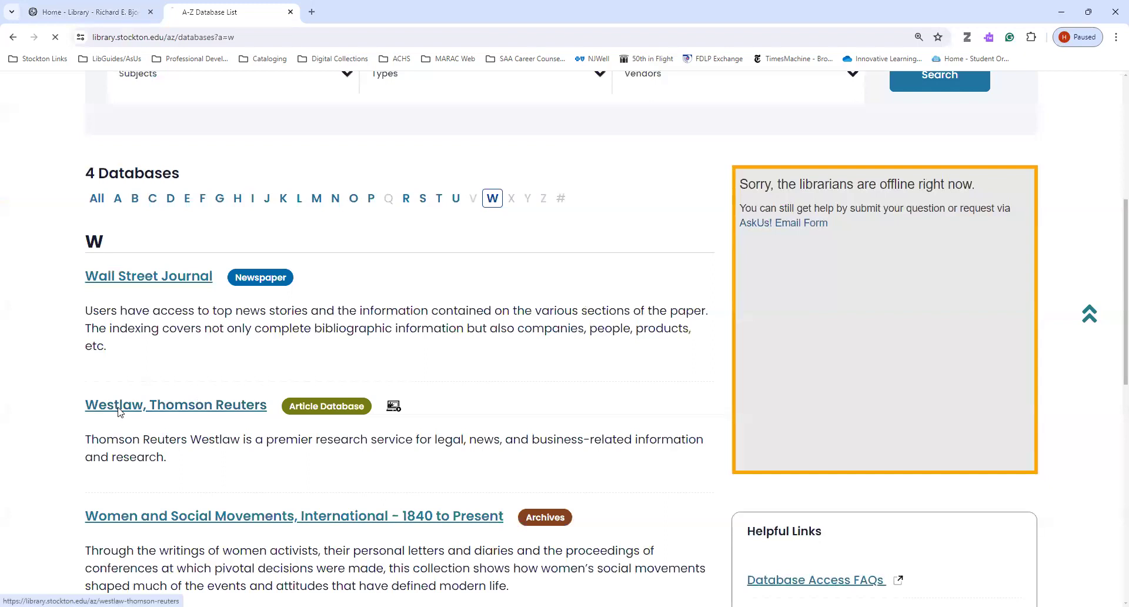
pyautogui.click(120, 408)
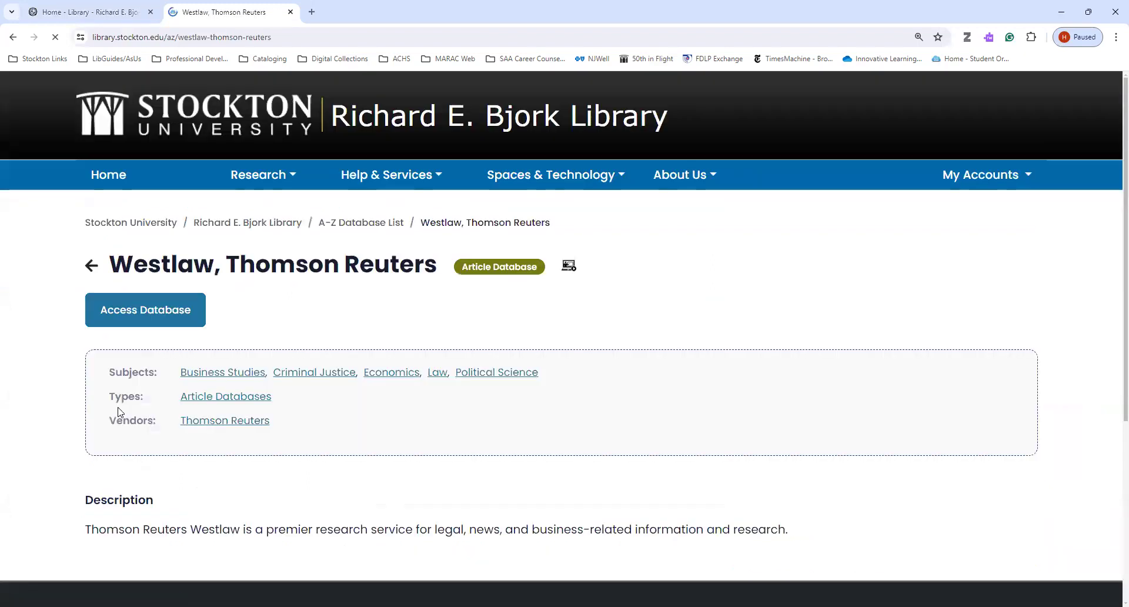
# Launch Westlaw via Access Database, dismiss the Zotero proxy bar, and focus the search box
pyautogui.click(128, 312)
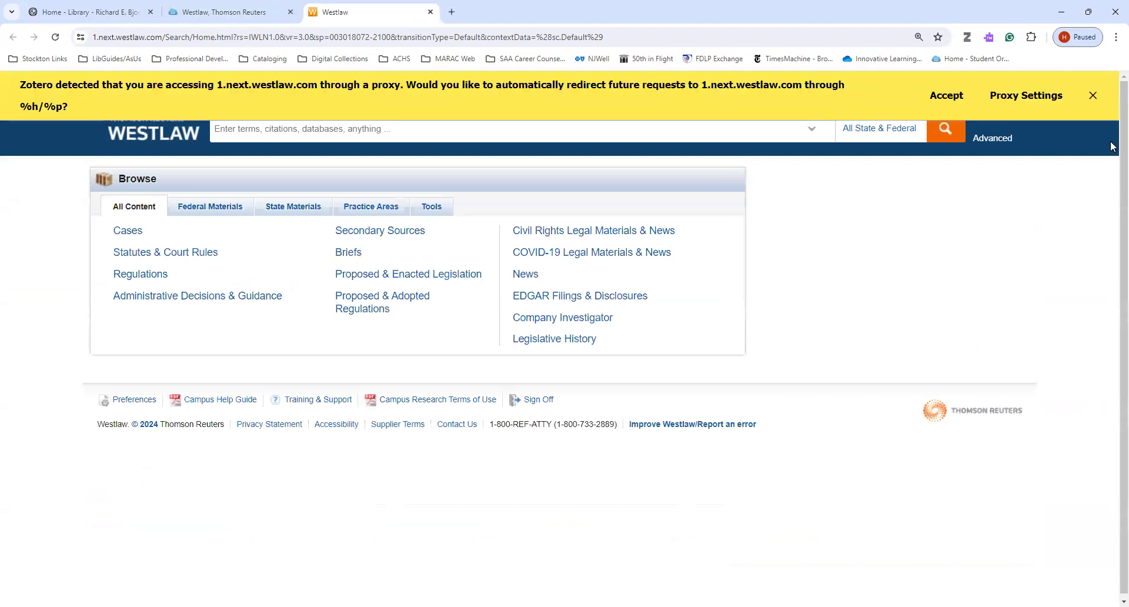
pyautogui.click(1094, 95)
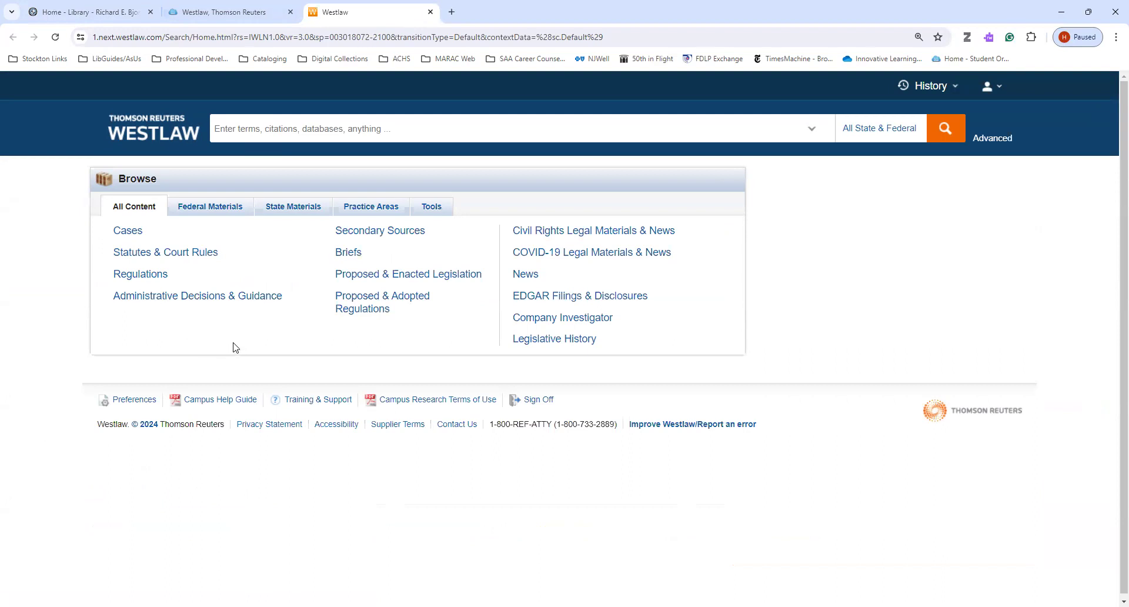
pyautogui.click(274, 131)
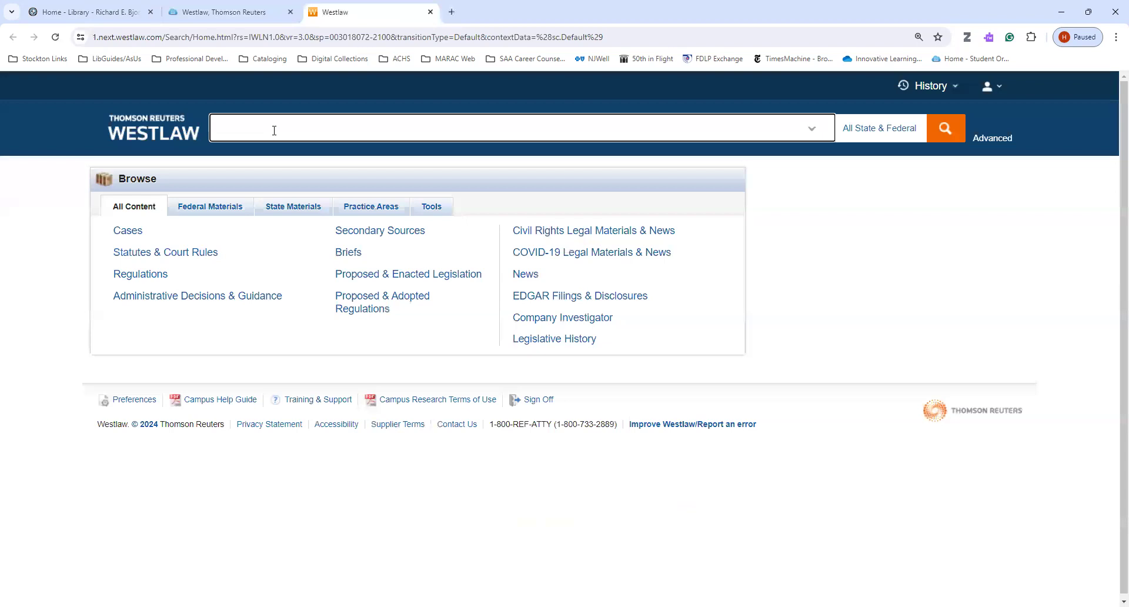
pyautogui.click(900, 129)
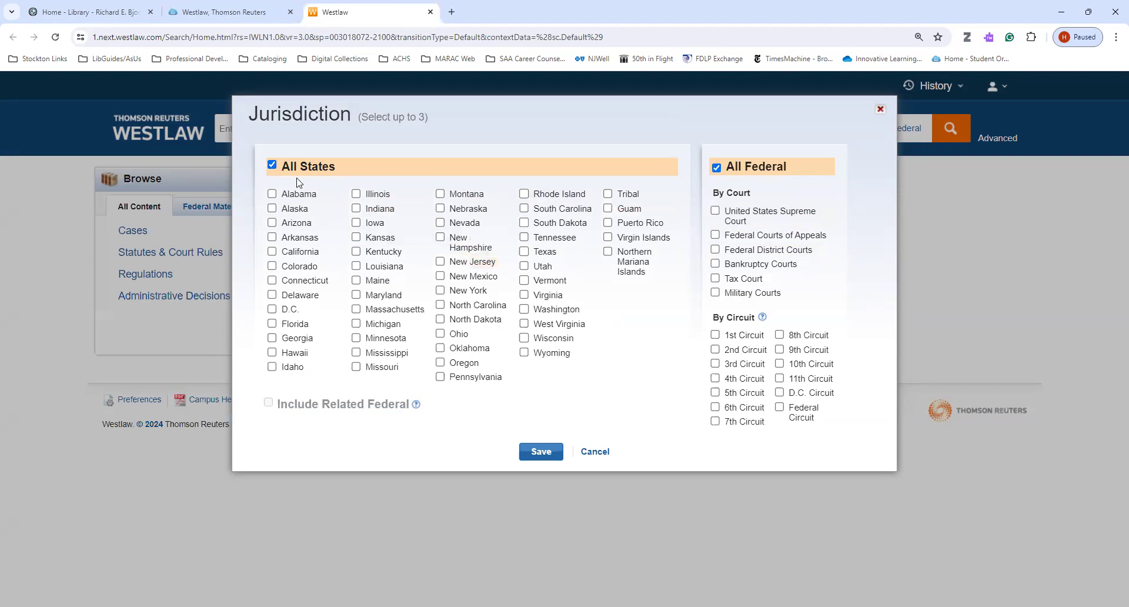
pyautogui.click(550, 453)
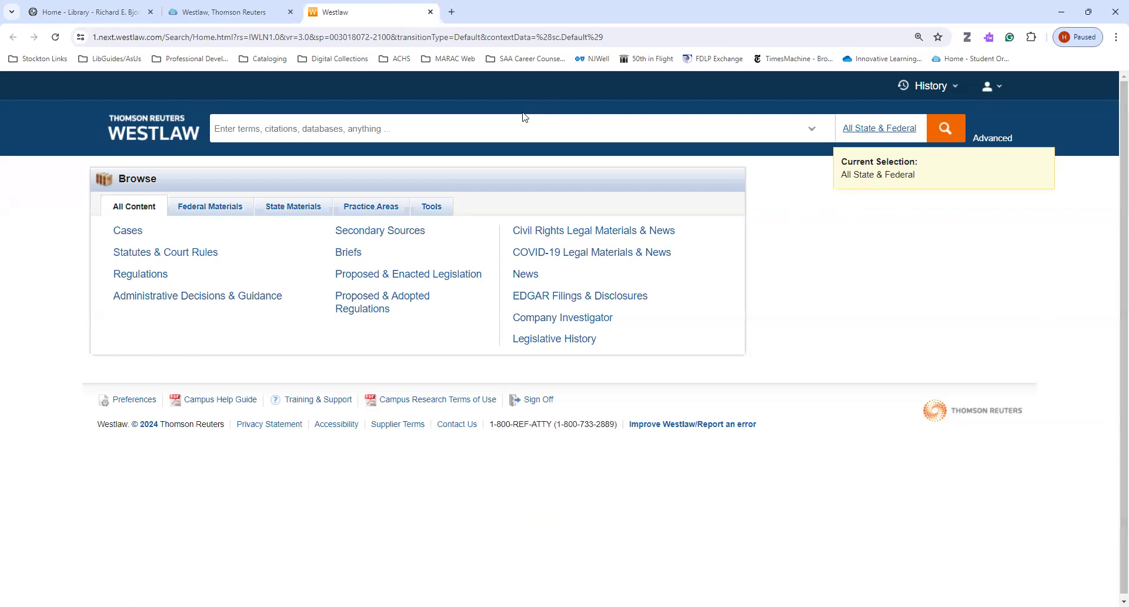
# Run a Westlaw search for 'Kozlowski v. Kozlowski' across all content
pyautogui.click(493, 128)
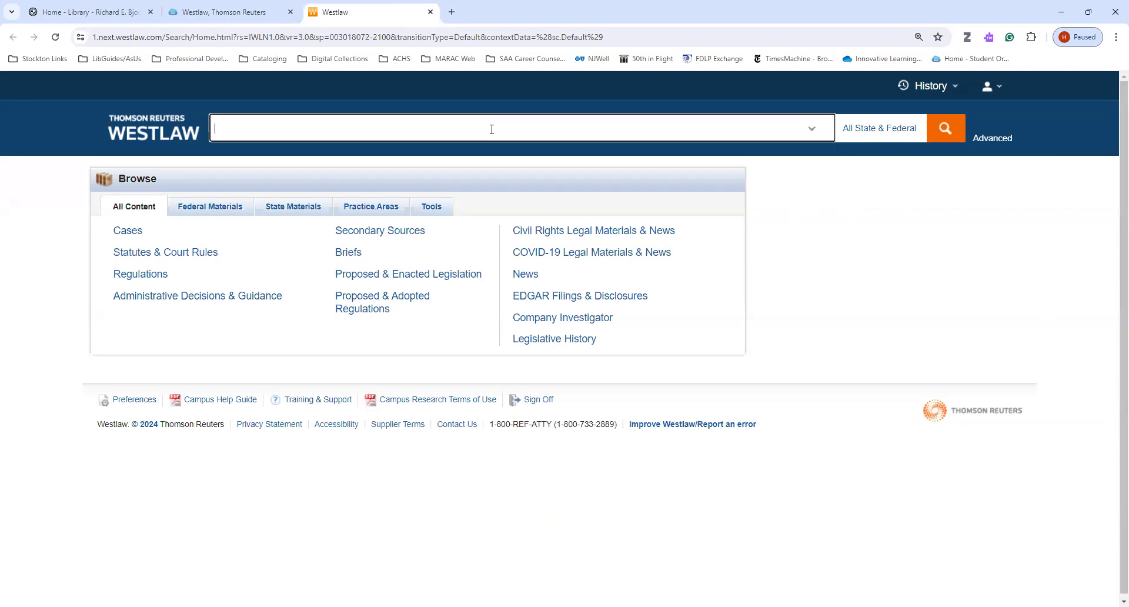
pyautogui.write('Kozlowski v. Kozlowski')
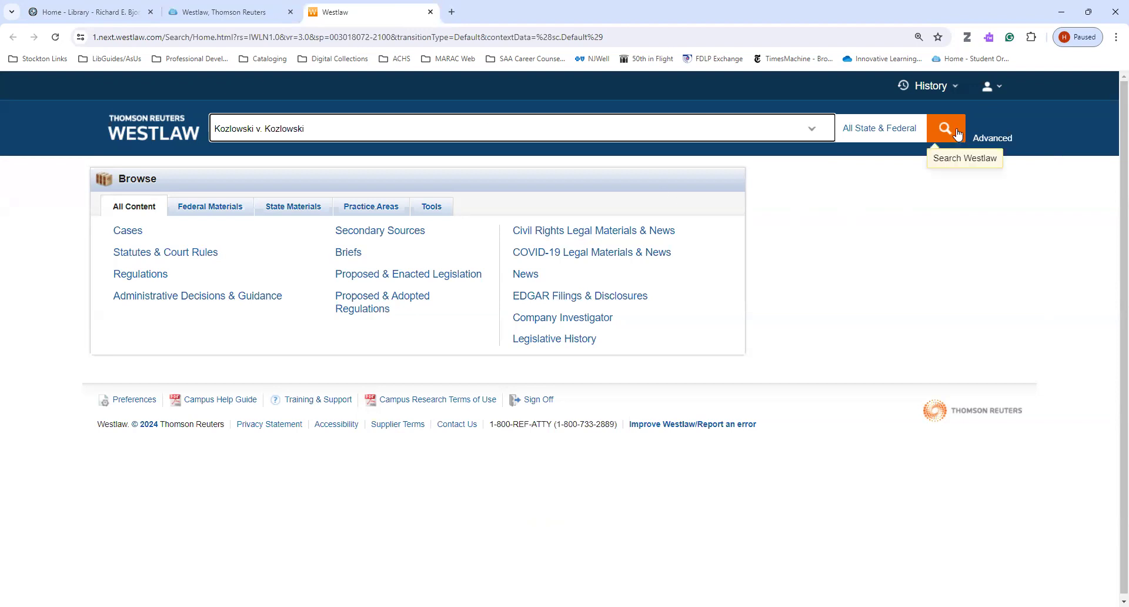
pyautogui.click(960, 134)
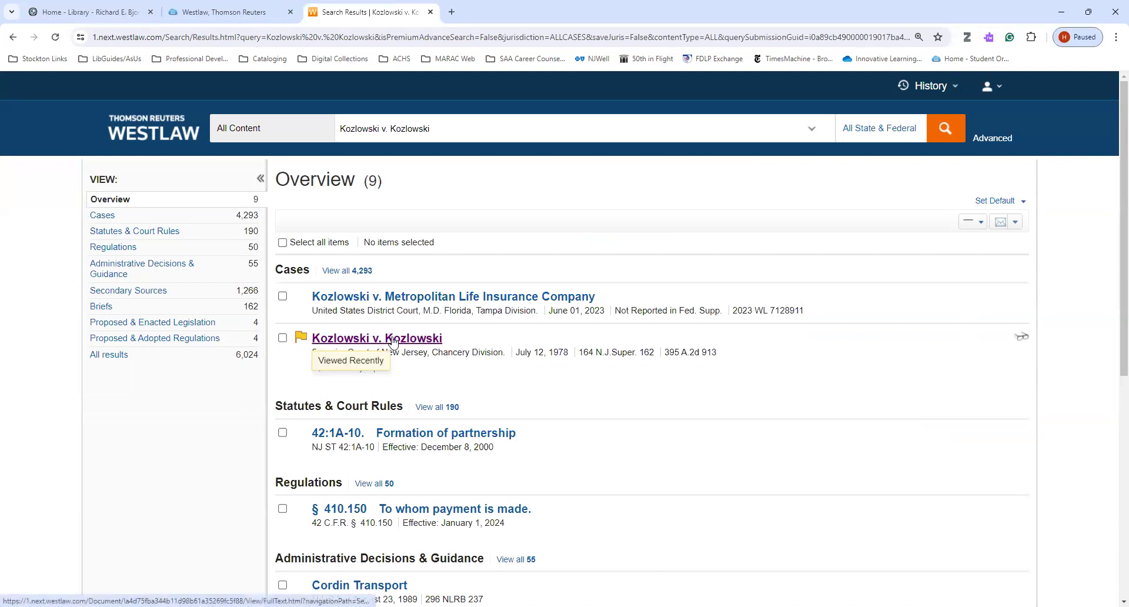
# Open the 1978 Kozlowski v. Kozlowski, 164 N.J.Super. 162, result
pyautogui.click(394, 341)
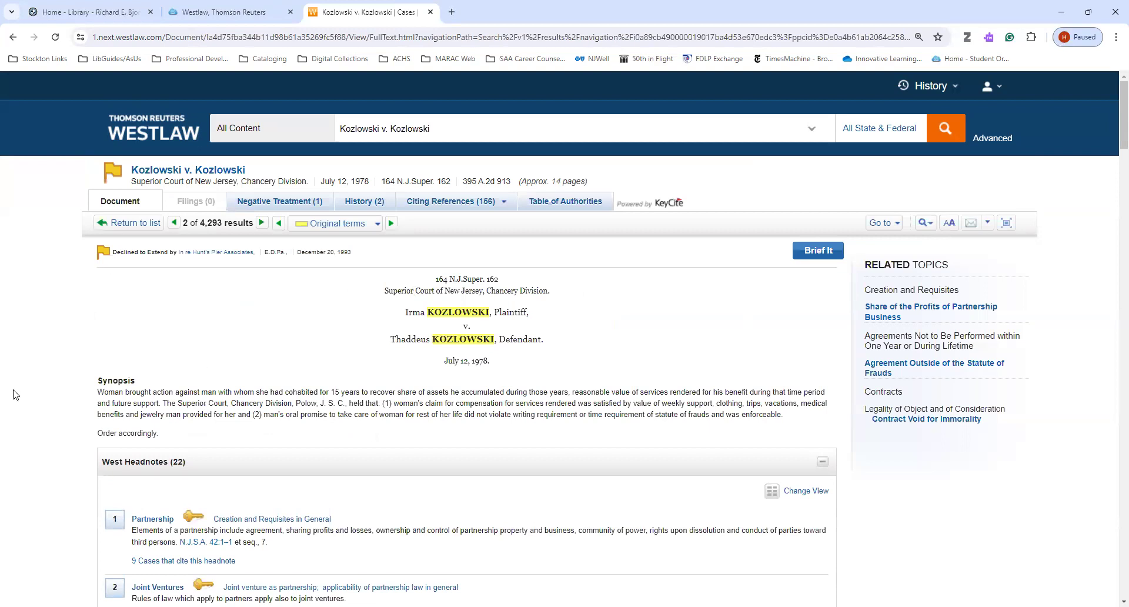
pyautogui.scroll(-2, 13, 395)
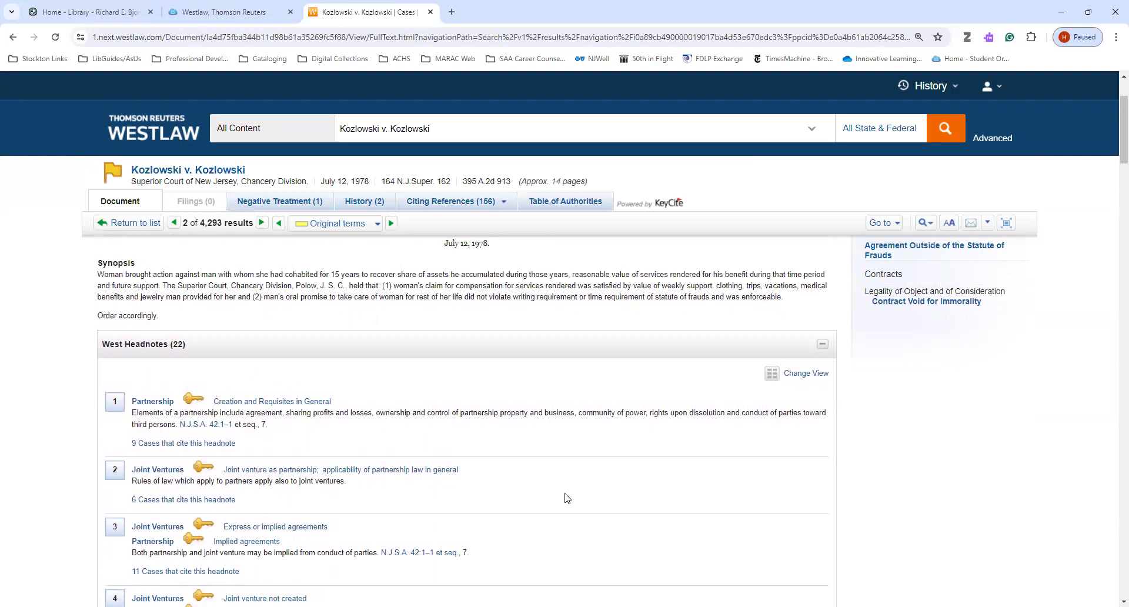
pyautogui.scroll(1, 567, 499)
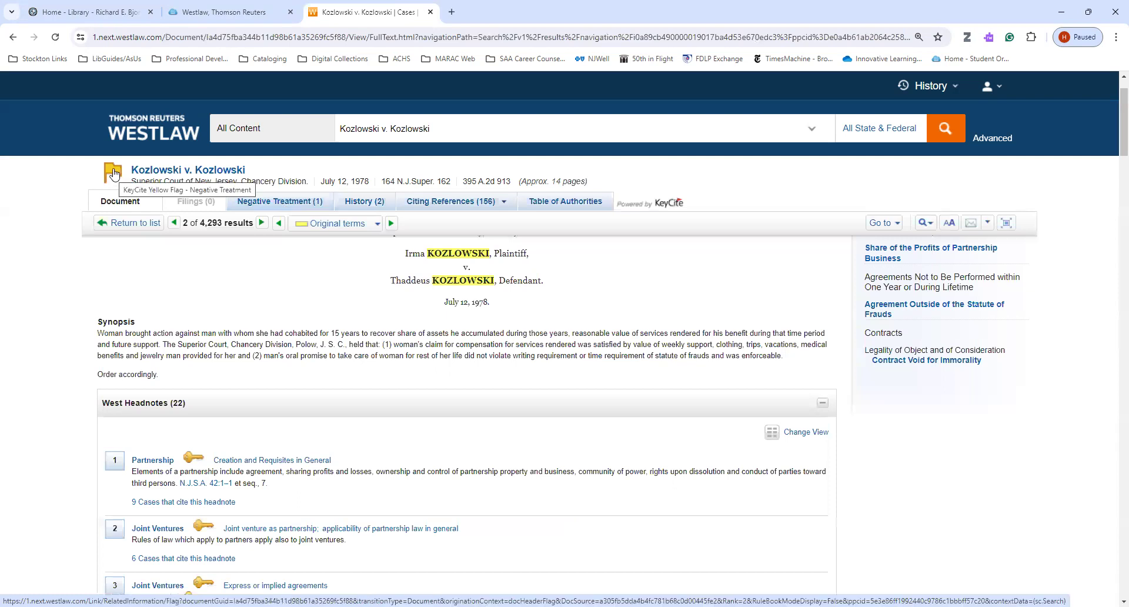
# View the case's KeyCite Negative Treatment, then its History showing the 1979 affirmance
pyautogui.click(253, 205)
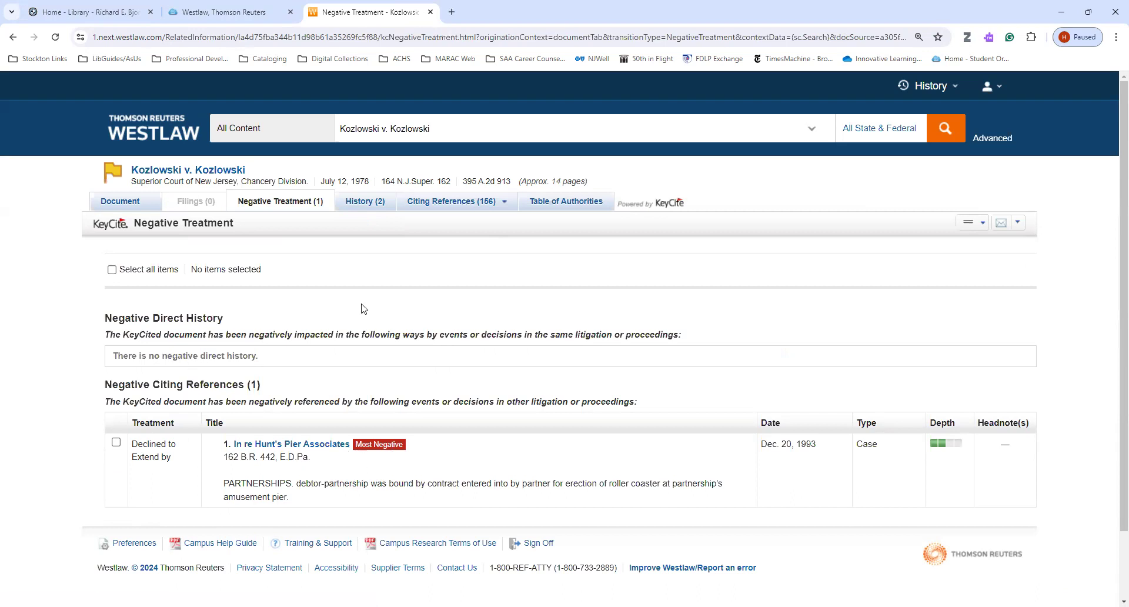
pyautogui.click(365, 209)
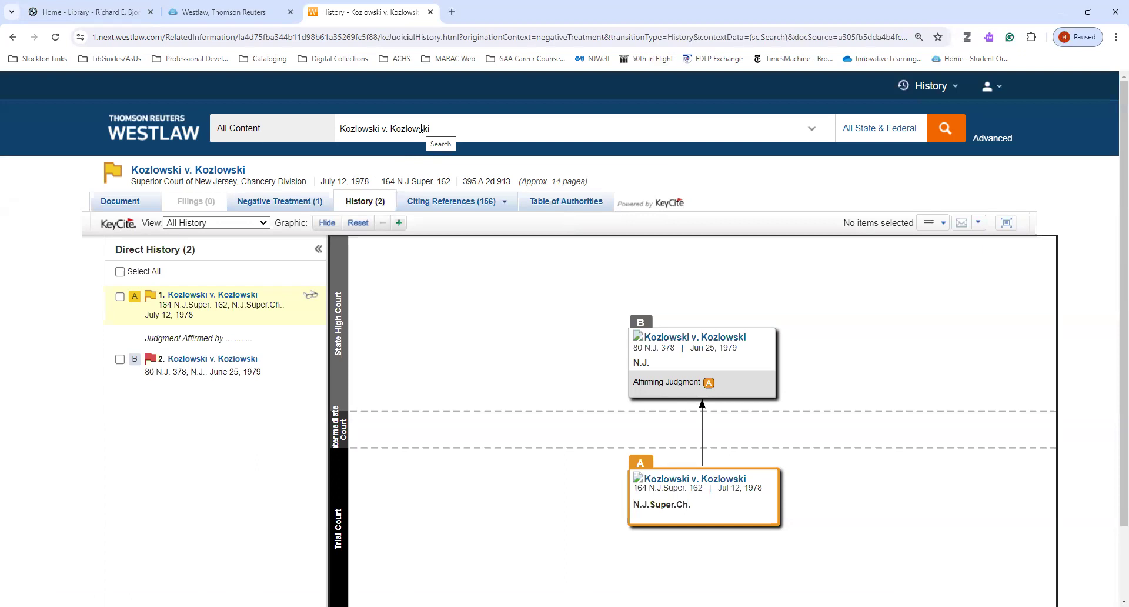
# Search 'gender discrimination' with jurisdiction set to All Federal only, All States unchecked
pyautogui.click(421, 129)
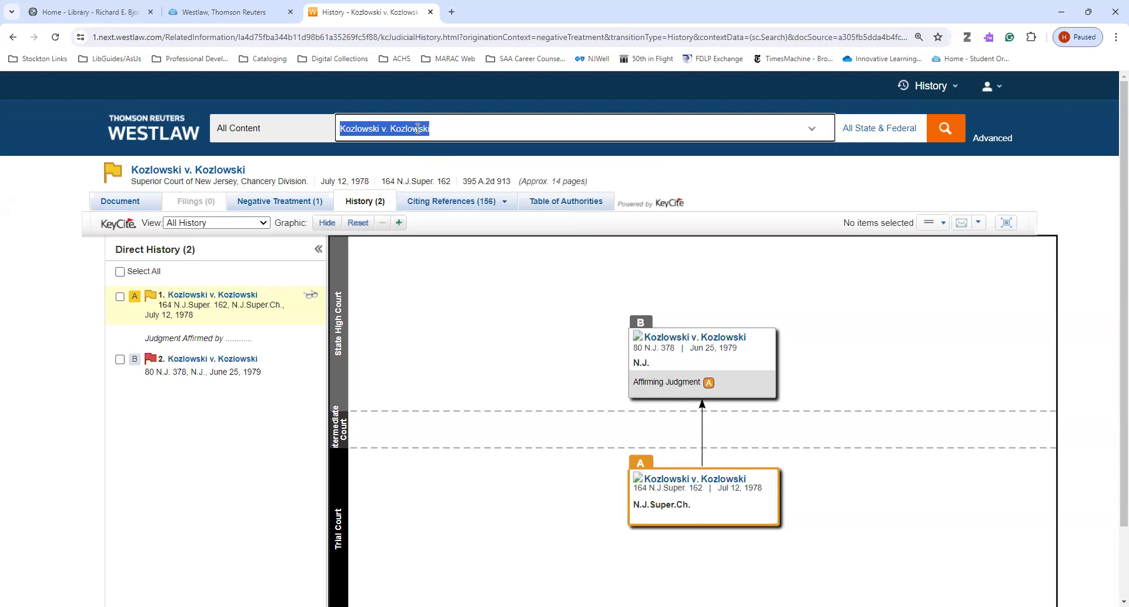
pyautogui.write('gender discrimination')
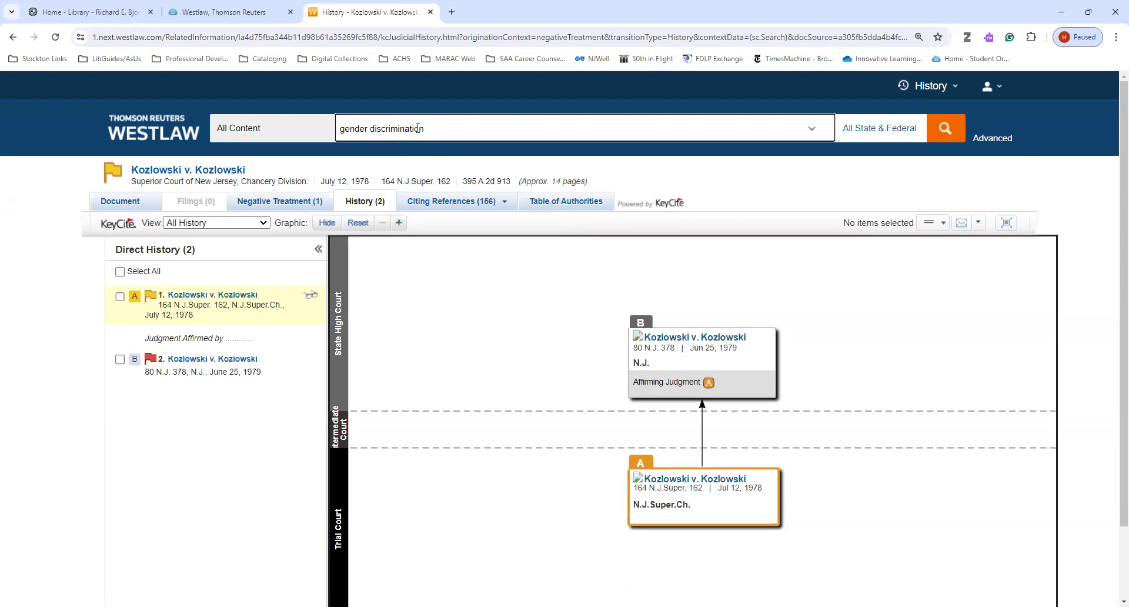
pyautogui.click(885, 132)
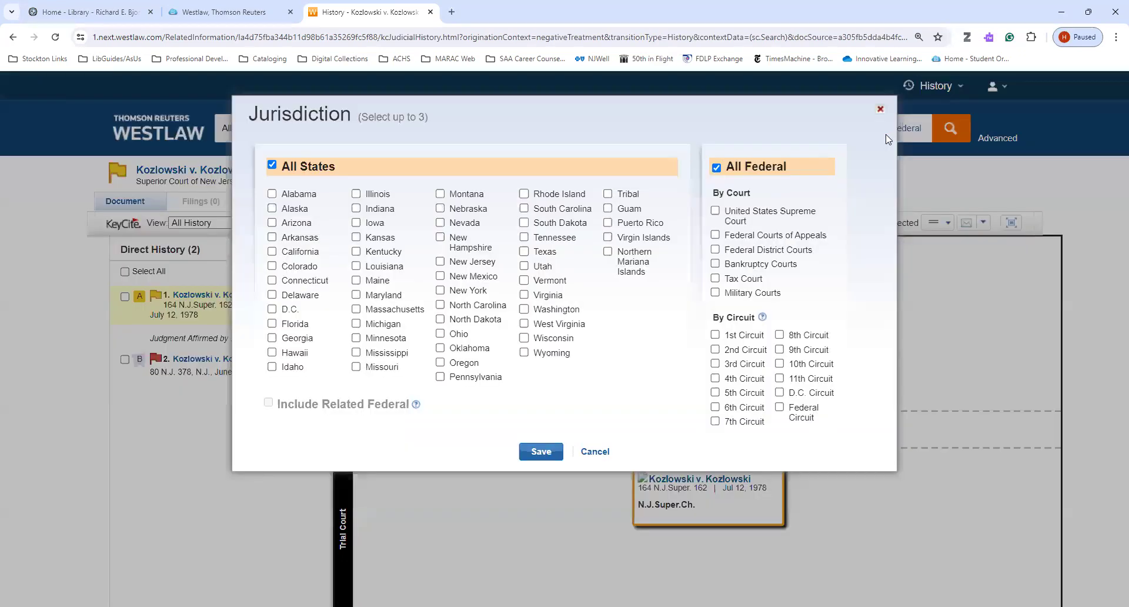
pyautogui.click(273, 166)
pyautogui.click(541, 450)
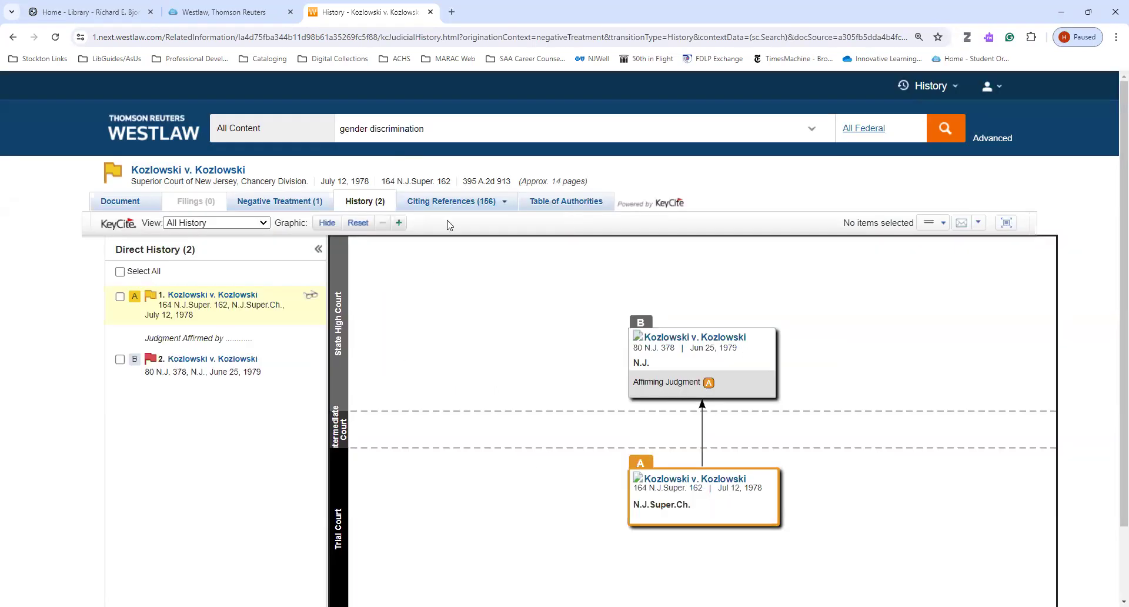
pyautogui.click(952, 132)
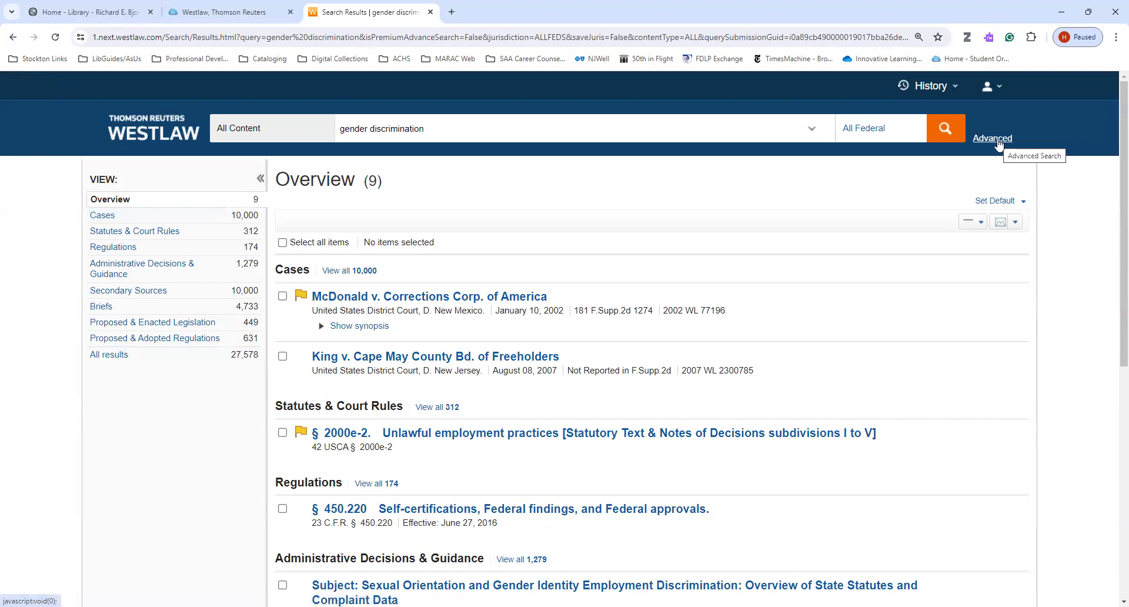
# Filter results to Cases, view McDonald v. Corrections Corp. of America, and go back to the list
pyautogui.click(156, 219)
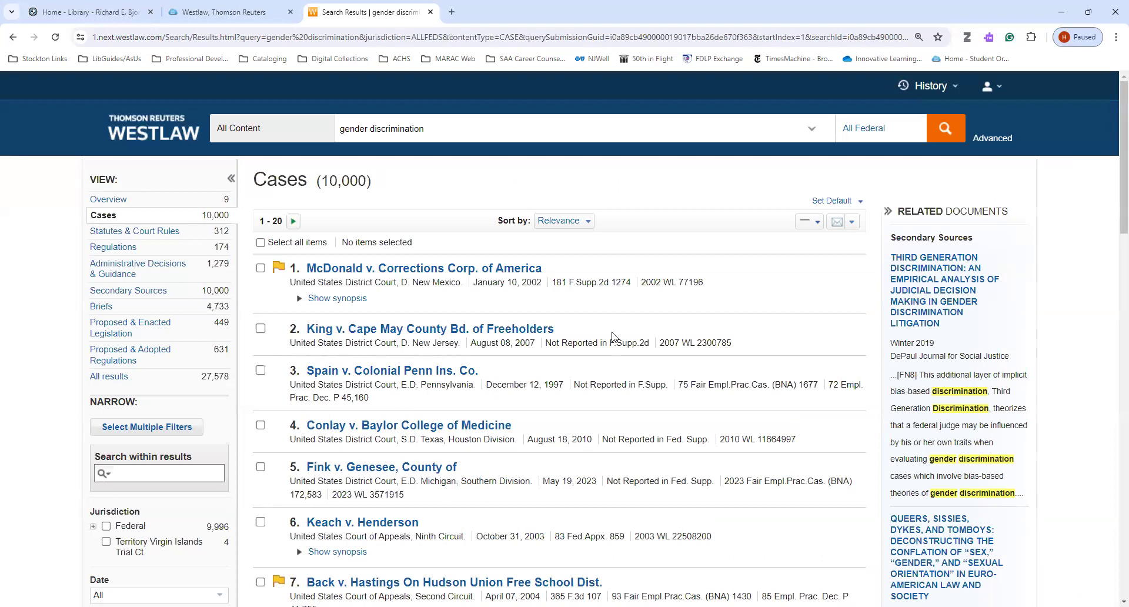
pyautogui.click(519, 273)
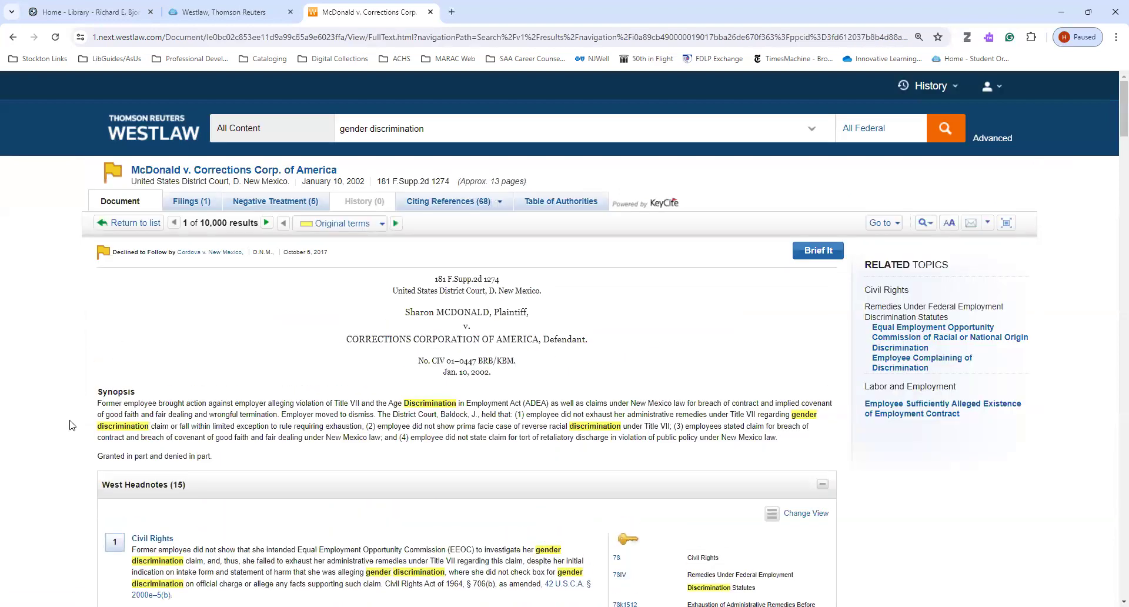
pyautogui.click(13, 39)
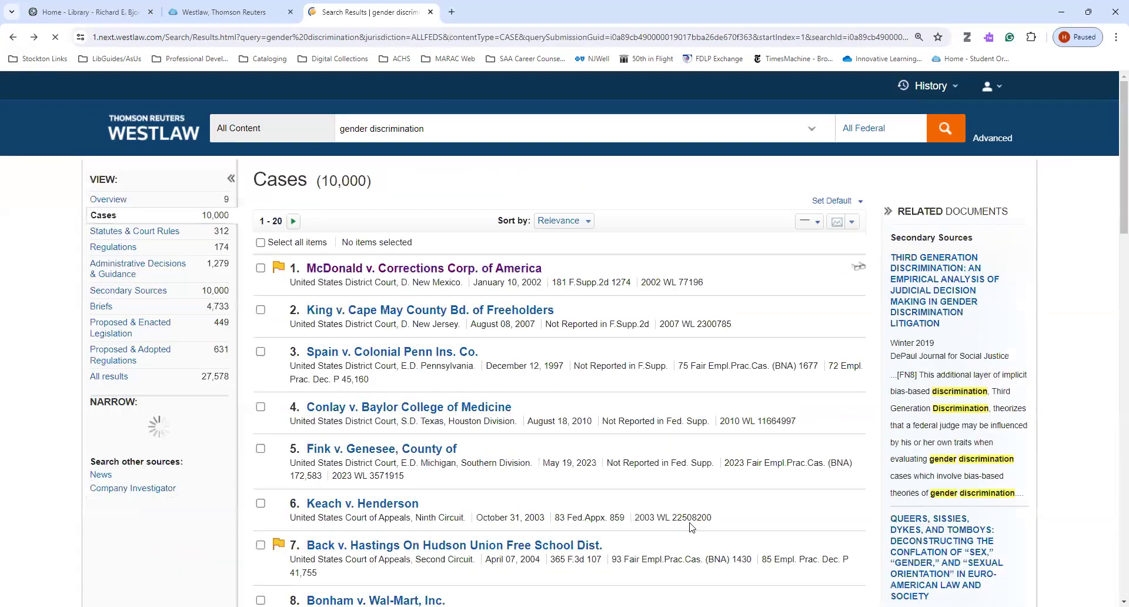
# Return to the library homepage tab and open its Meet with a Librarian page
pyautogui.click(85, 14)
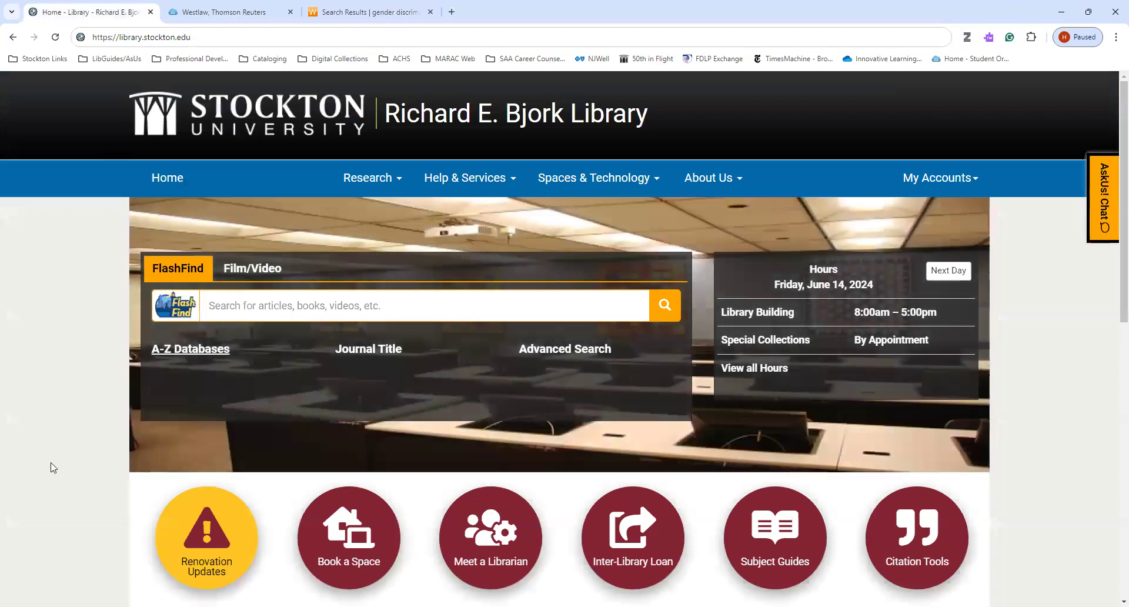
pyautogui.click(475, 543)
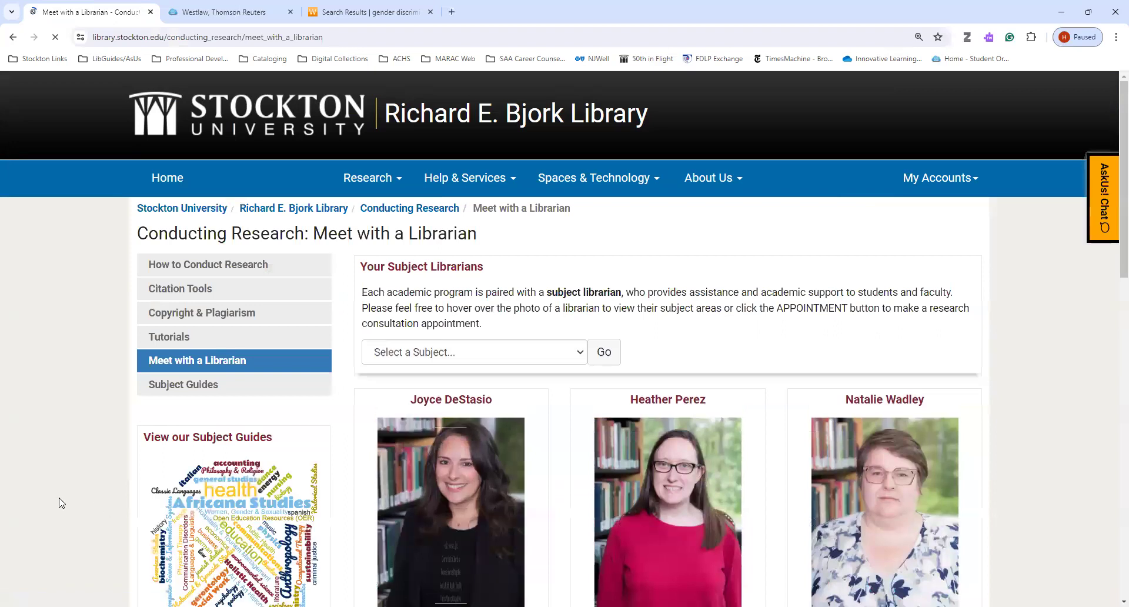
pyautogui.scroll(-2, 58, 504)
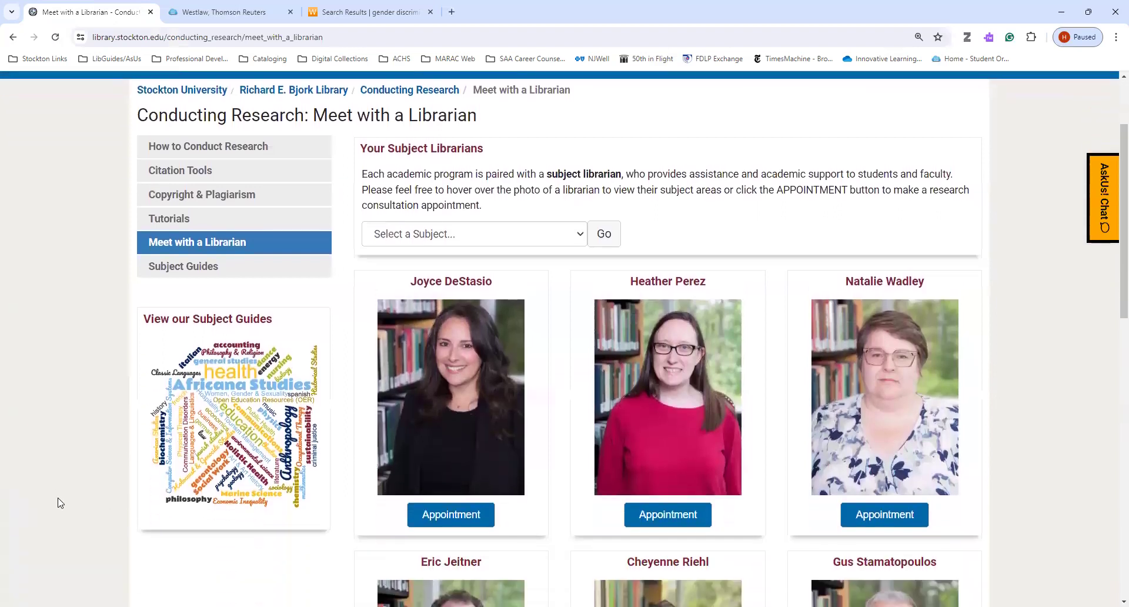